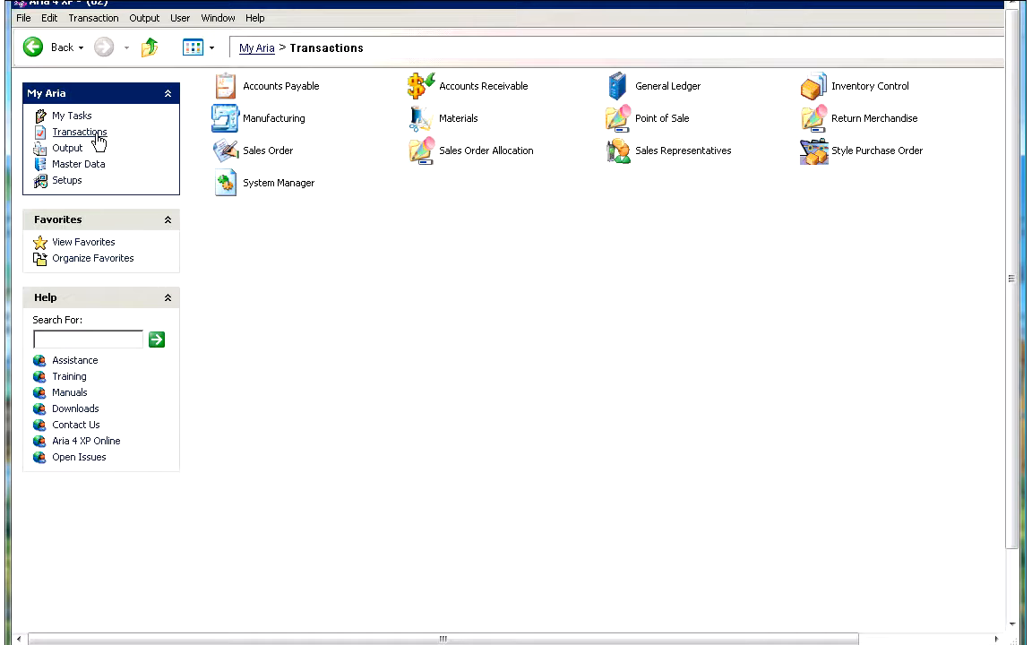
Open the Credit Adjustment entry in the Accounts Receivable transactions and set the batch date to 05/21/2009.
{"action": "left_click", "coordinate": [461, 88]}
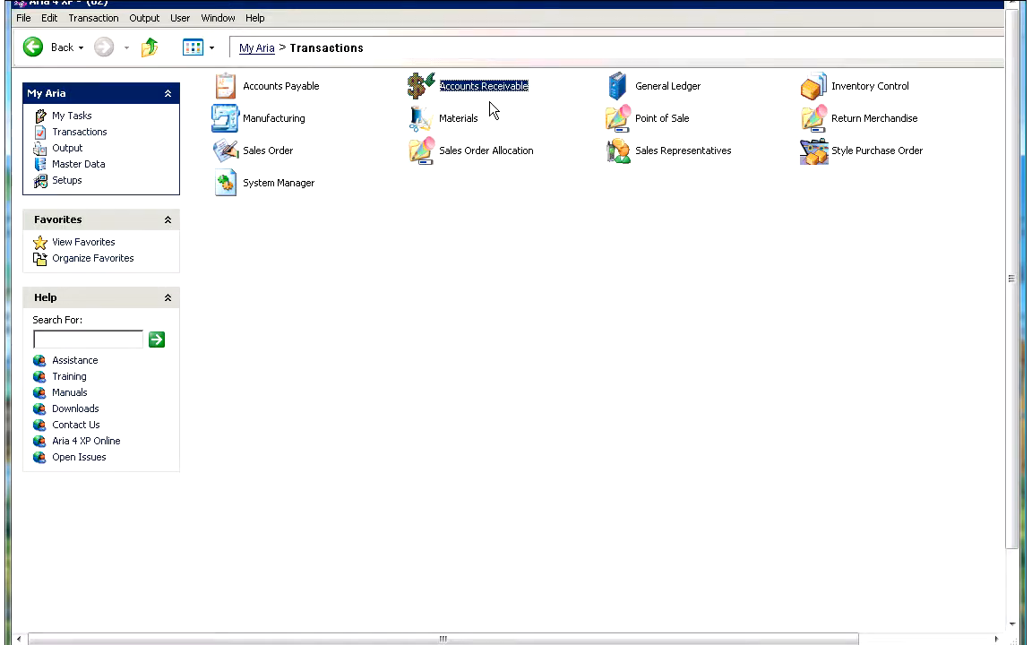
{"action": "left_click", "coordinate": [811, 93]}
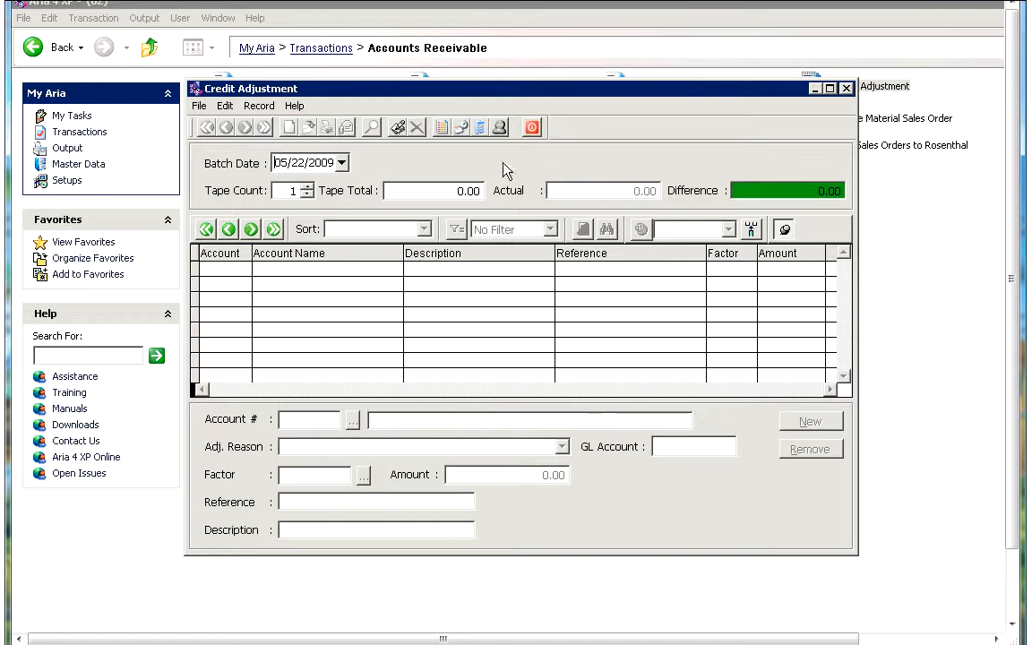
{"action": "key", "text": "Tab"}
{"action": "left_click", "coordinate": [569, 381]}
{"action": "left_click", "coordinate": [341, 163]}
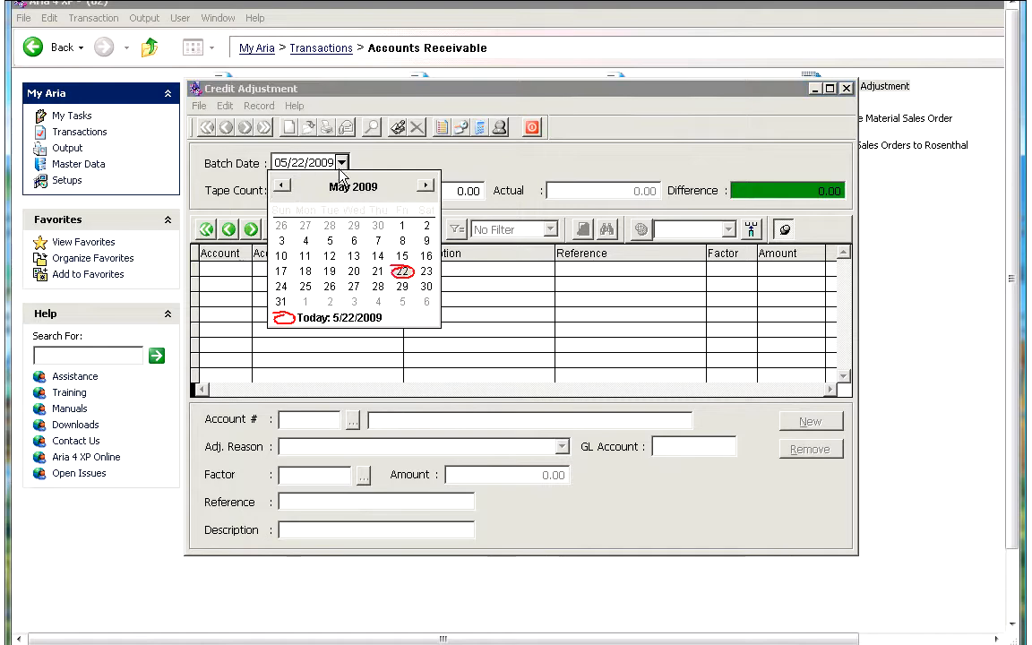
{"action": "left_click", "coordinate": [379, 274]}
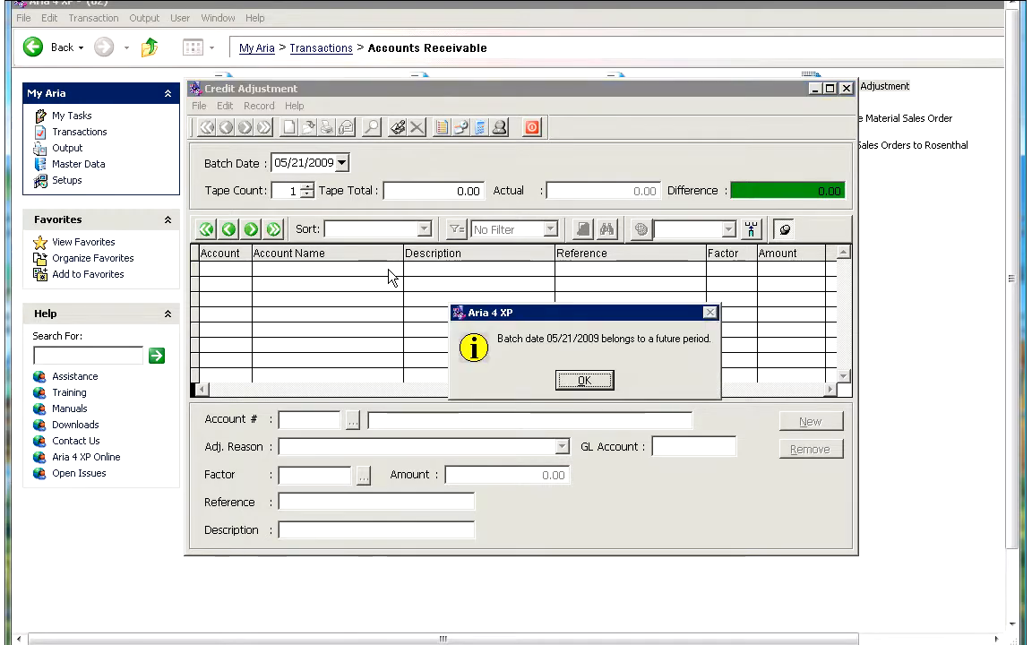
{"action": "key", "text": "Return"}
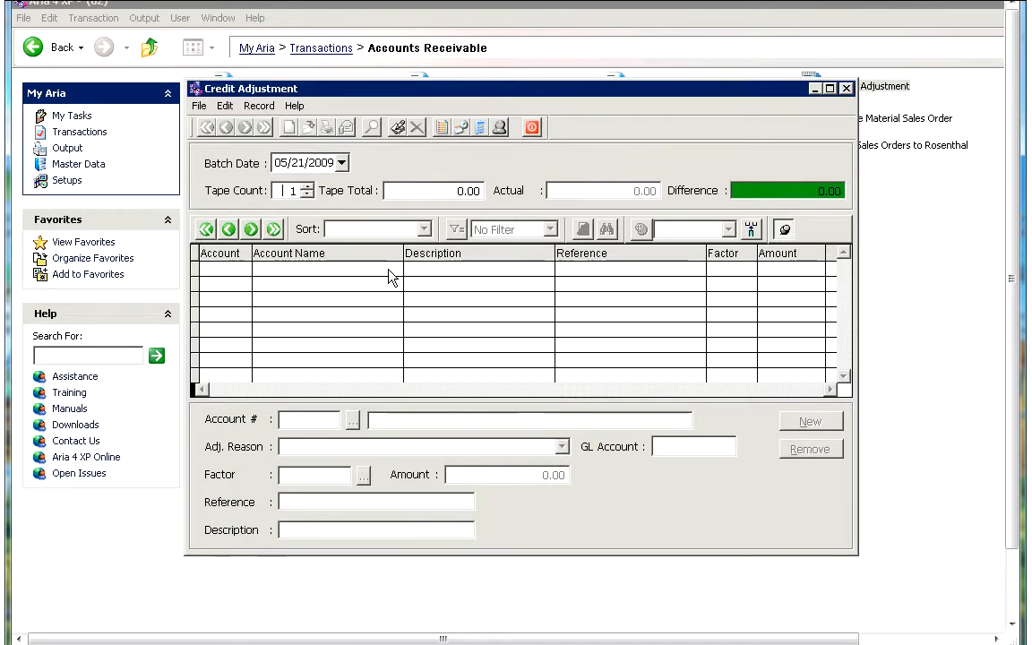
Set the batch's tape count to 2 and its tape total to 500.
{"action": "type", "text": "2"}
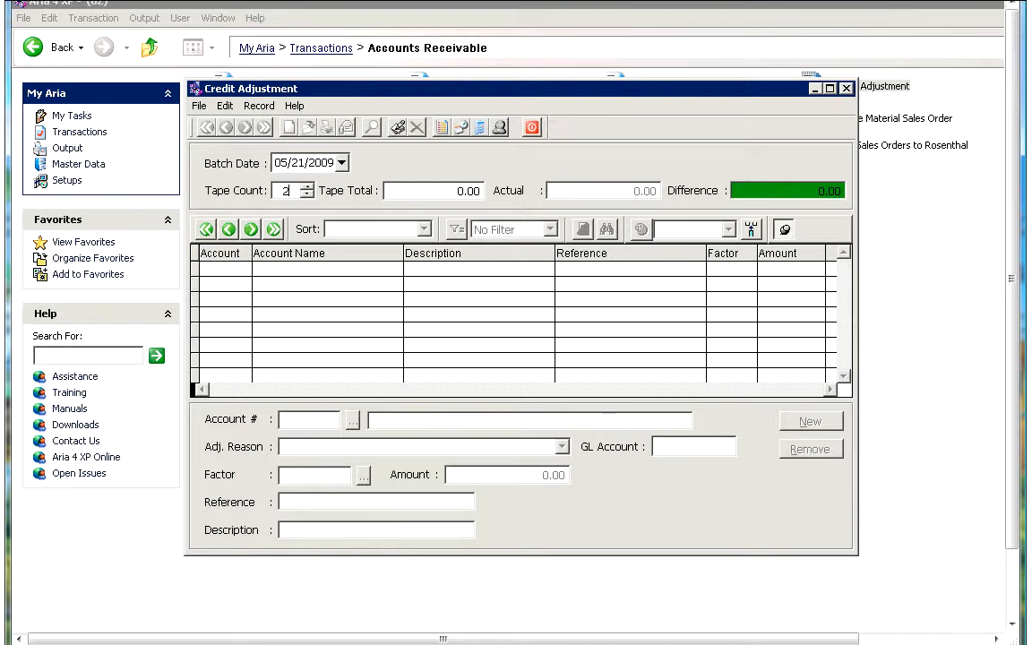
{"action": "key", "text": "Tab"}
{"action": "type", "text": "500"}
{"action": "key", "text": "Tab"}
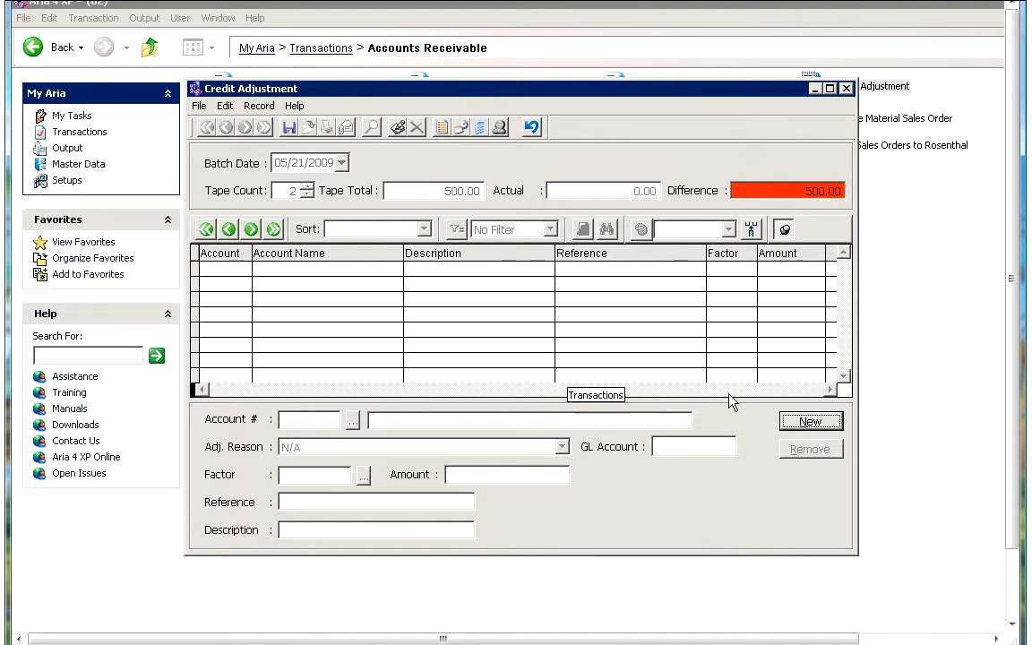
Add a new adjustment line to the batch and assign it to the Lord & Taylor customer account.
{"action": "left_click", "coordinate": [789, 429]}
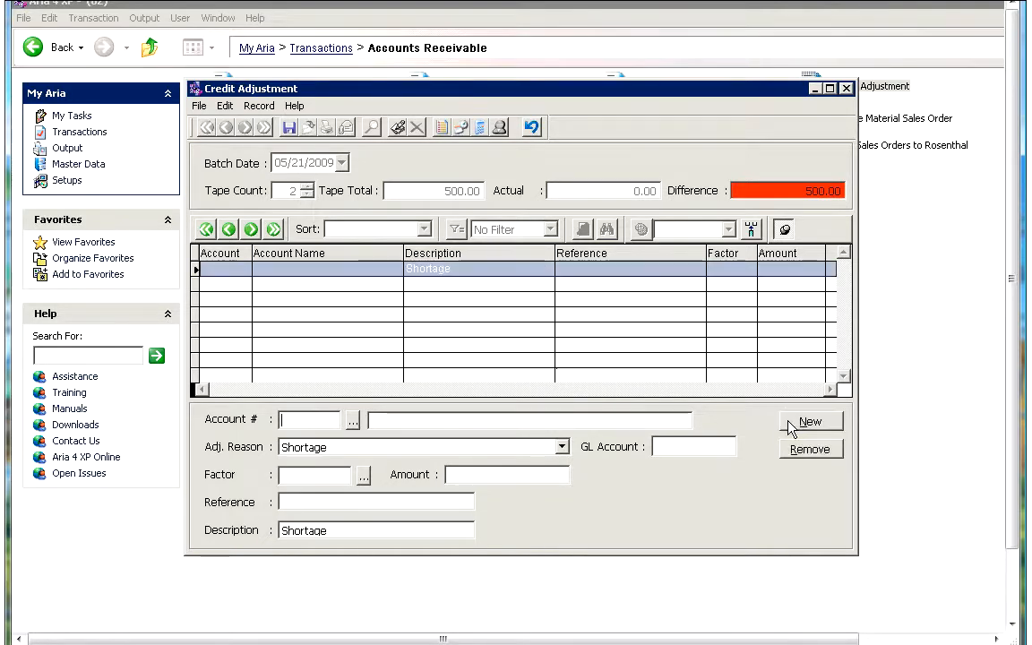
{"action": "left_click", "coordinate": [354, 421]}
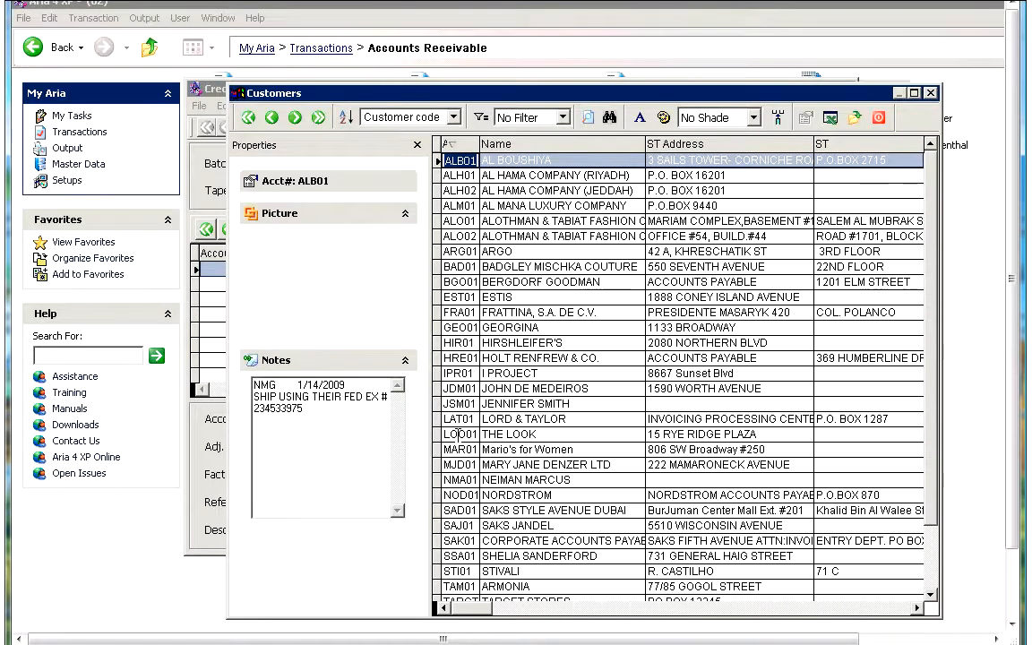
{"action": "type", "text": "LAT"}
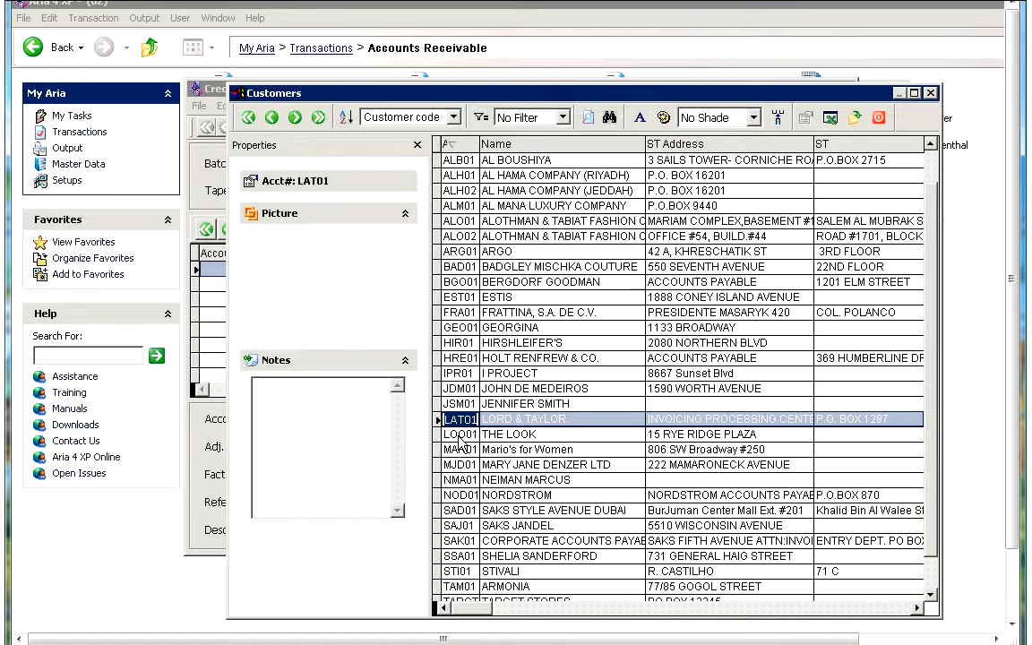
{"action": "key", "text": "Return"}
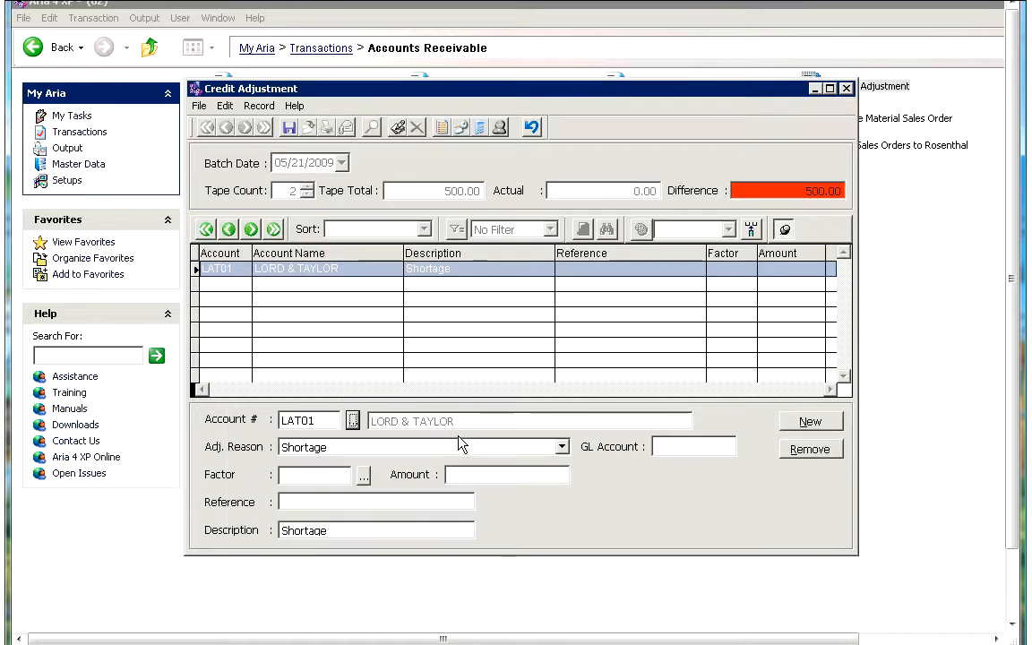
Set the new line's adjustment reason to Advertisting Allowance and its amount to 300.
{"action": "left_click", "coordinate": [414, 454]}
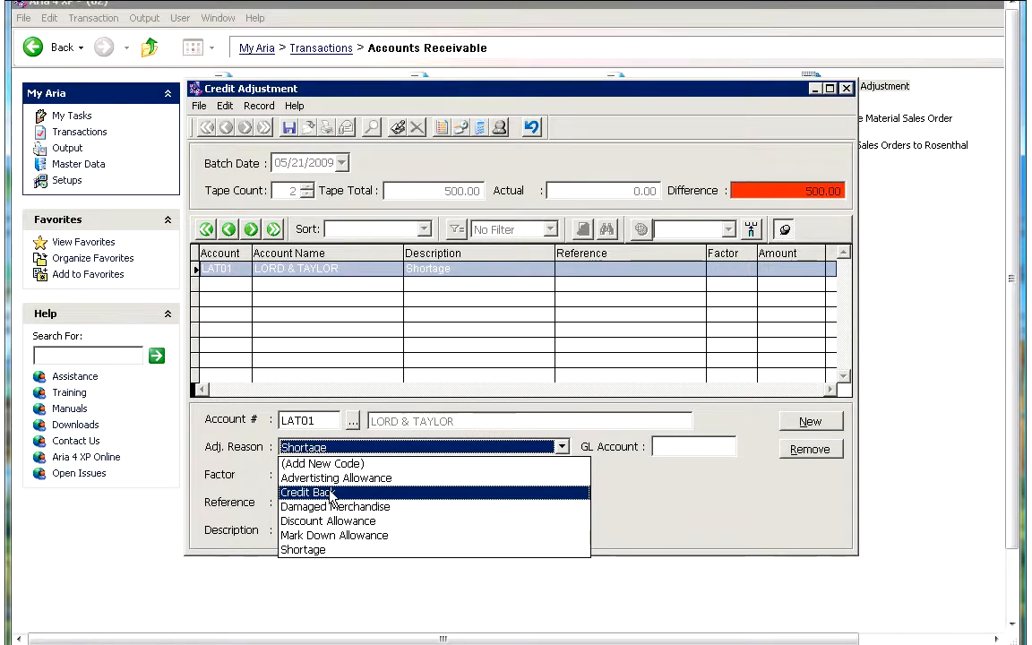
{"action": "left_click", "coordinate": [379, 477]}
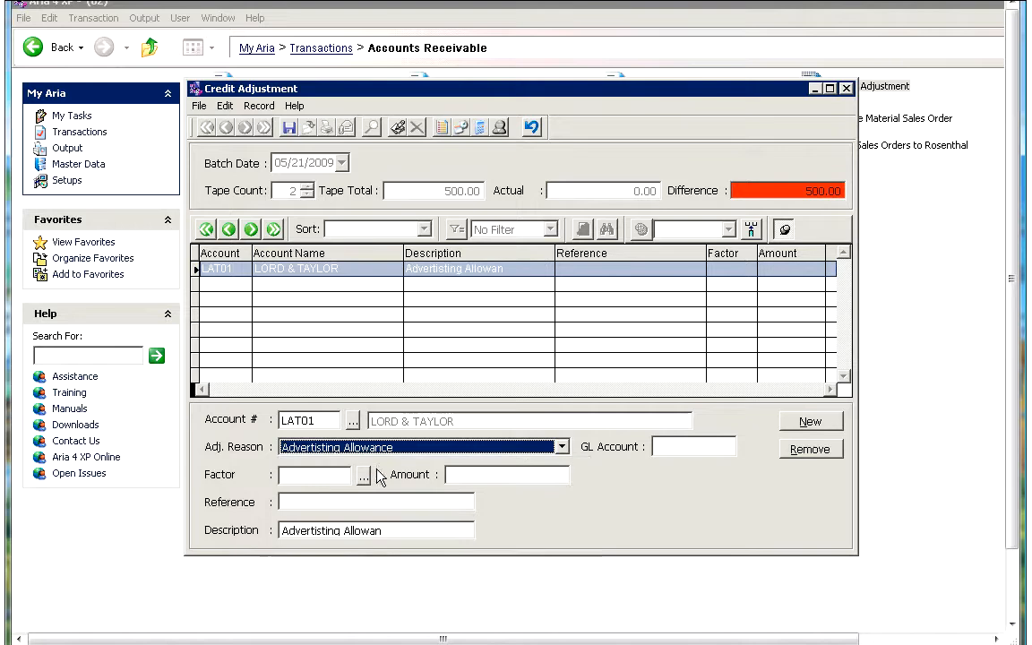
{"action": "left_click", "coordinate": [328, 476]}
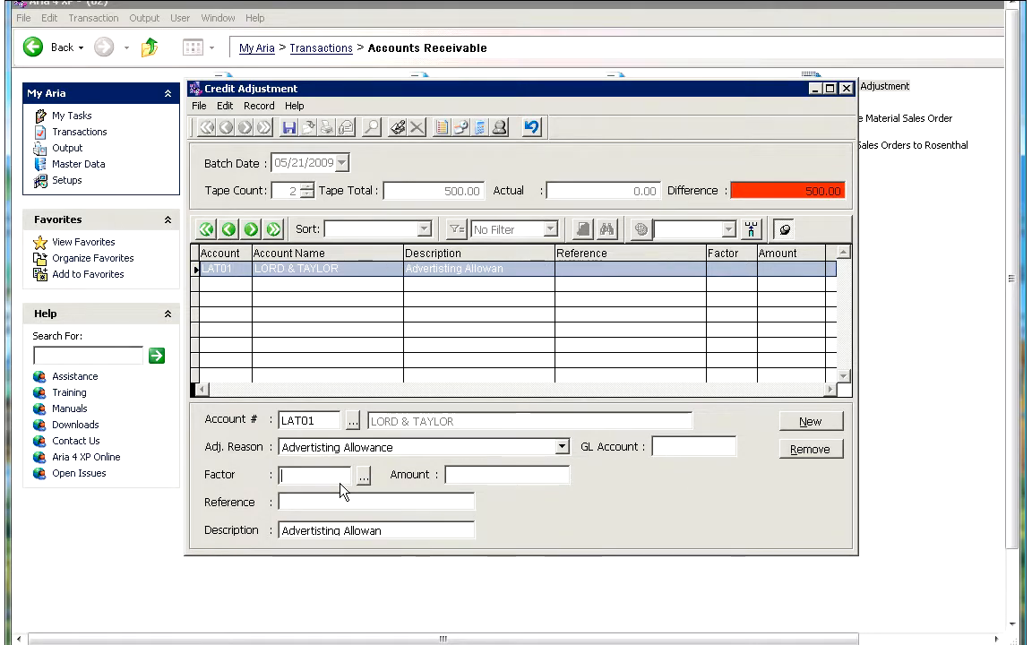
{"action": "left_click", "coordinate": [467, 477]}
{"action": "type", "text": "300"}
{"action": "key", "text": "Return"}
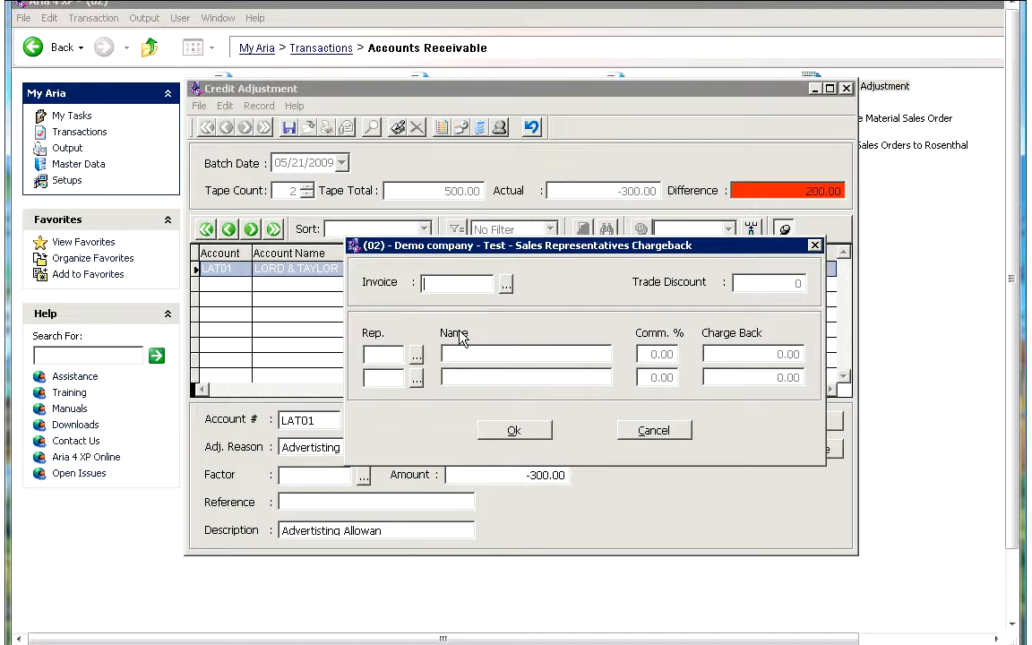
Try to look up an invoice for the sales representatives chargeback, and close the chargeback without entering one.
{"action": "left_click", "coordinate": [505, 285]}
{"action": "left_click", "coordinate": [583, 380]}
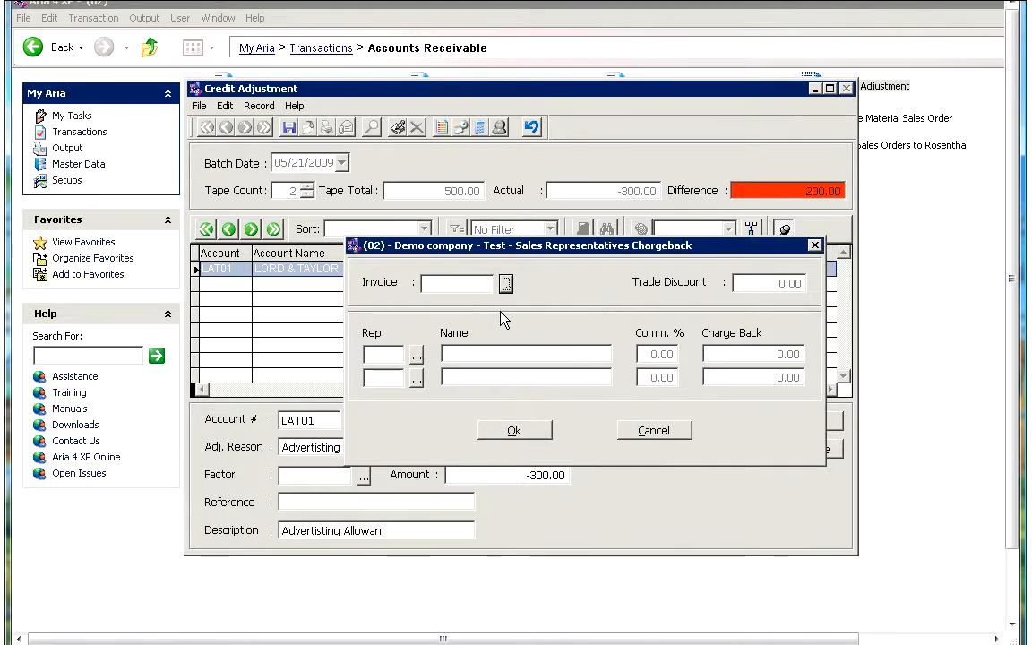
{"action": "left_click", "coordinate": [633, 430]}
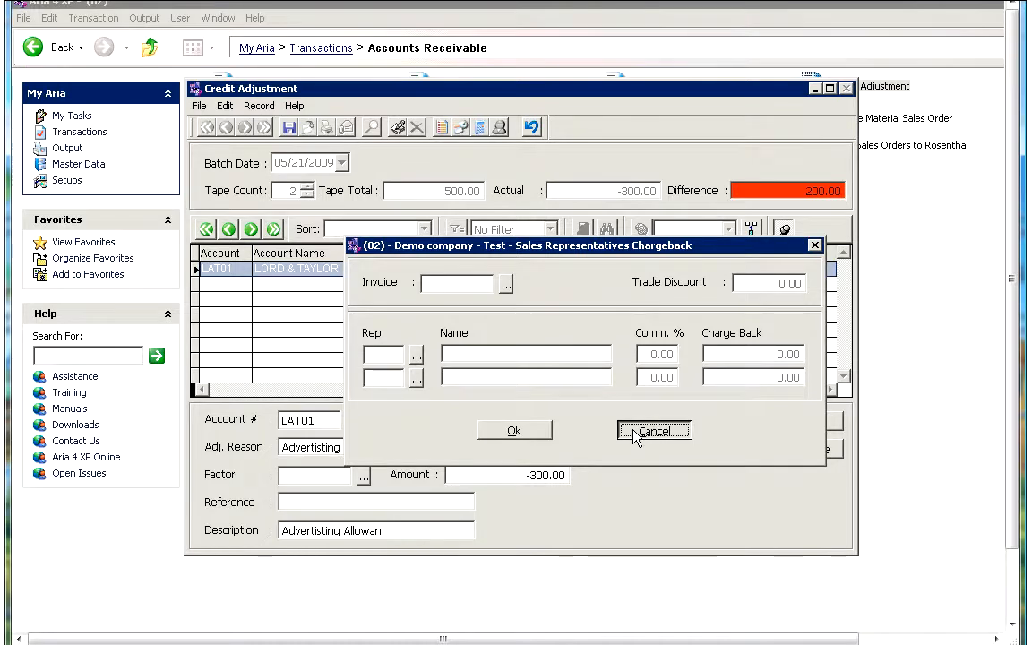
{"action": "left_click", "coordinate": [633, 432]}
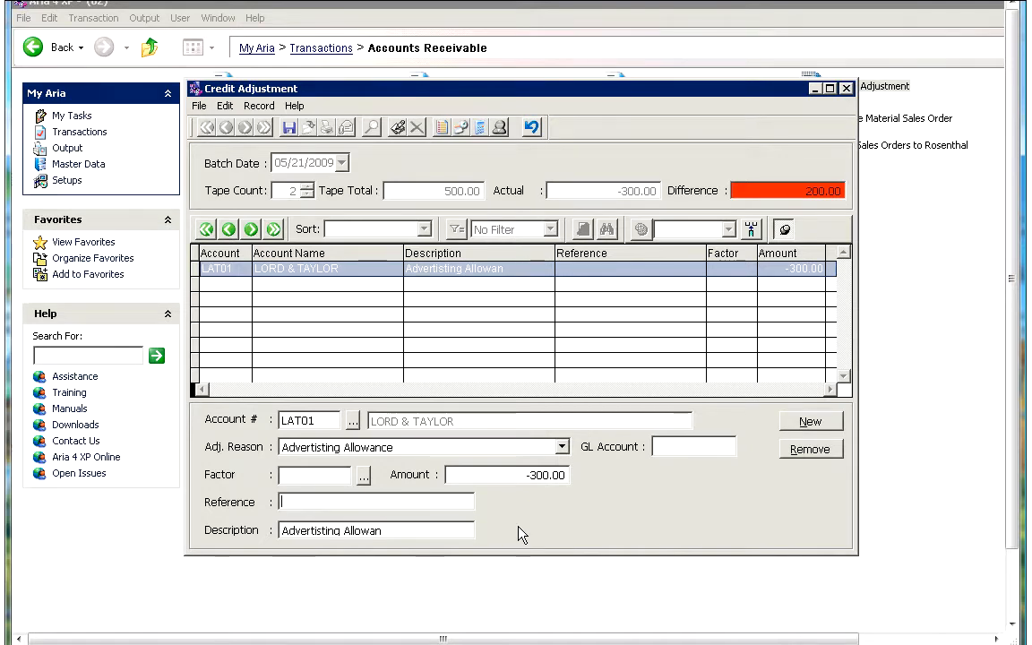
Enter "Invoice #" followed by the invoice number as the advertising allowance line's reference.
{"action": "type", "text": "Invoice # "}
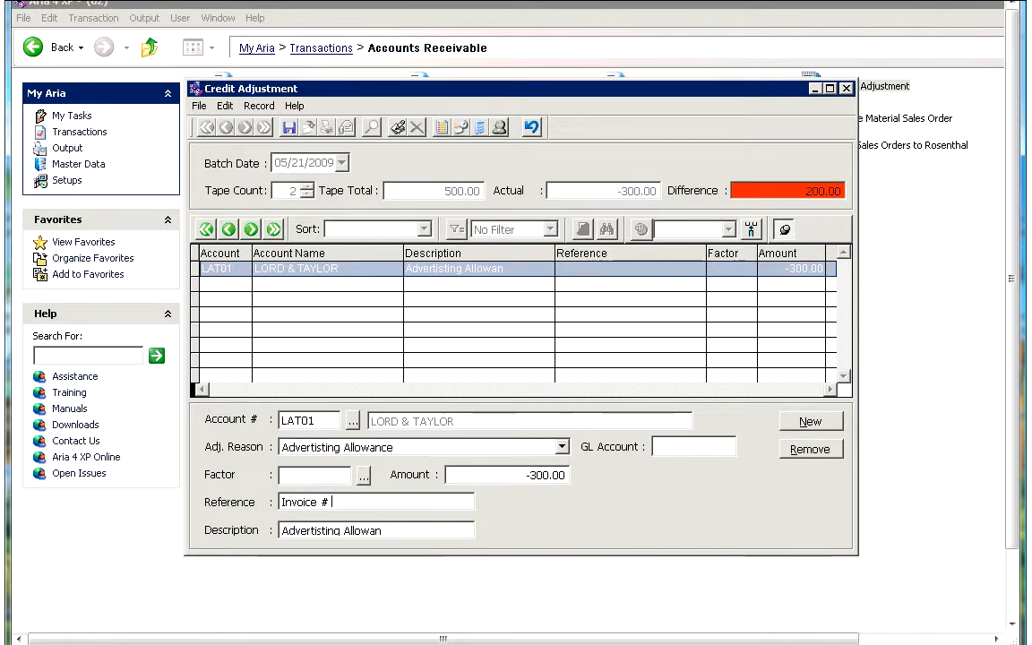
{"action": "type", "text": "123445"}
{"action": "left_click", "coordinate": [403, 531]}
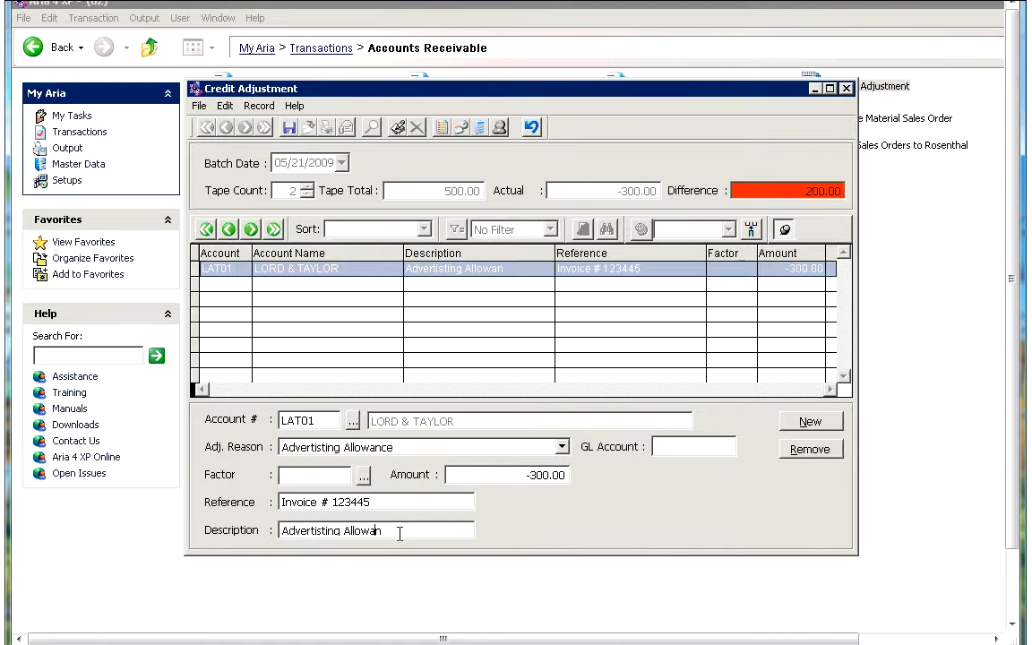
{"action": "left_click", "coordinate": [389, 448]}
{"action": "left_click", "coordinate": [375, 416]}
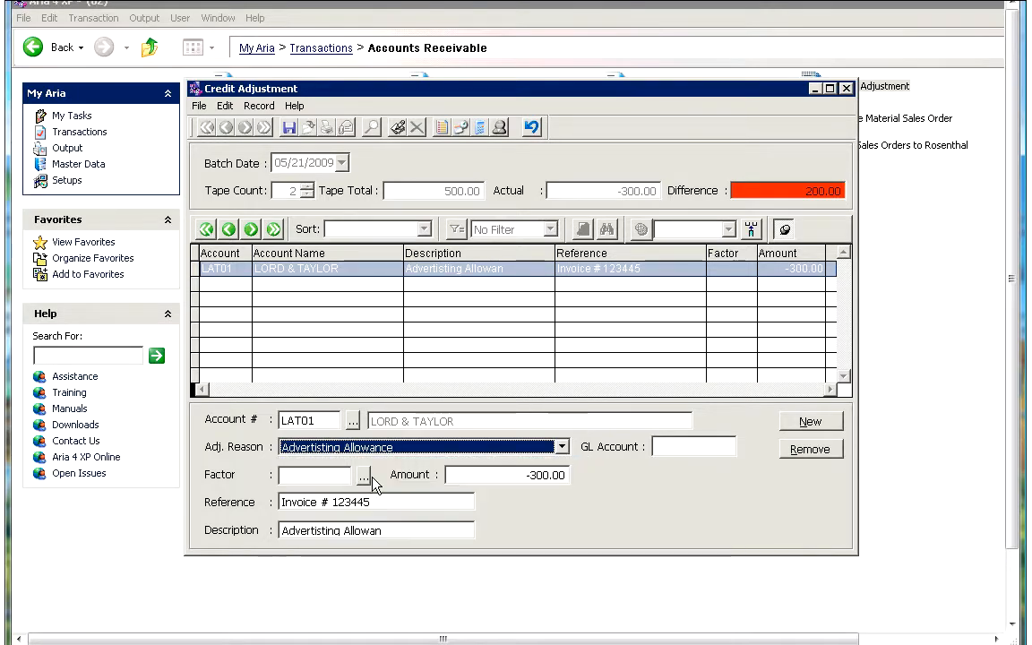
Add a second adjustment line to the batch, also for the Lord & Taylor customer account.
{"action": "left_click", "coordinate": [794, 424]}
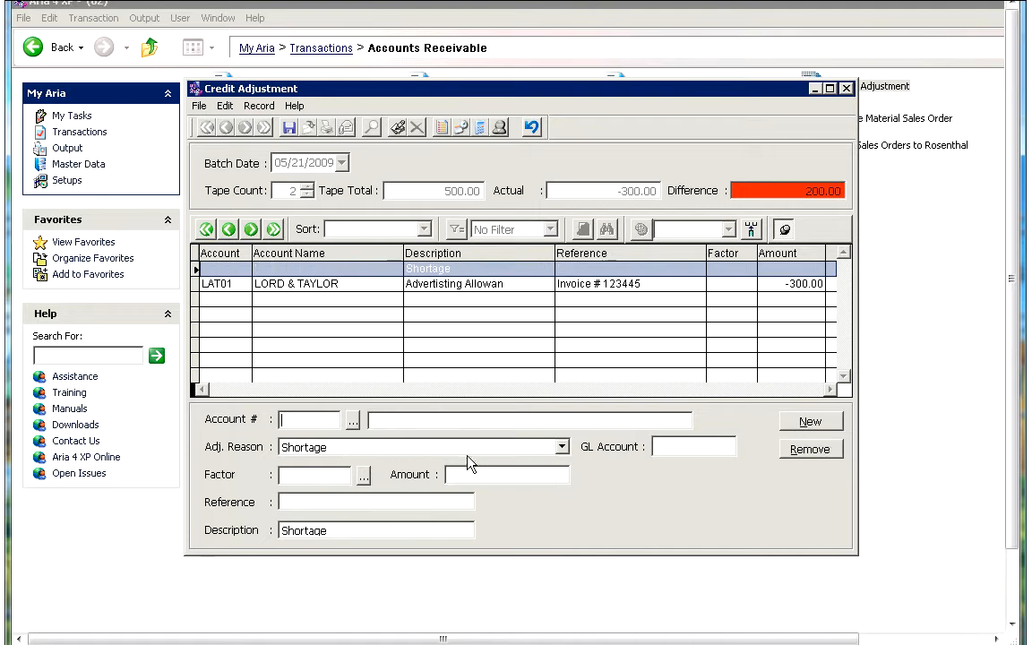
{"action": "left_click", "coordinate": [354, 420]}
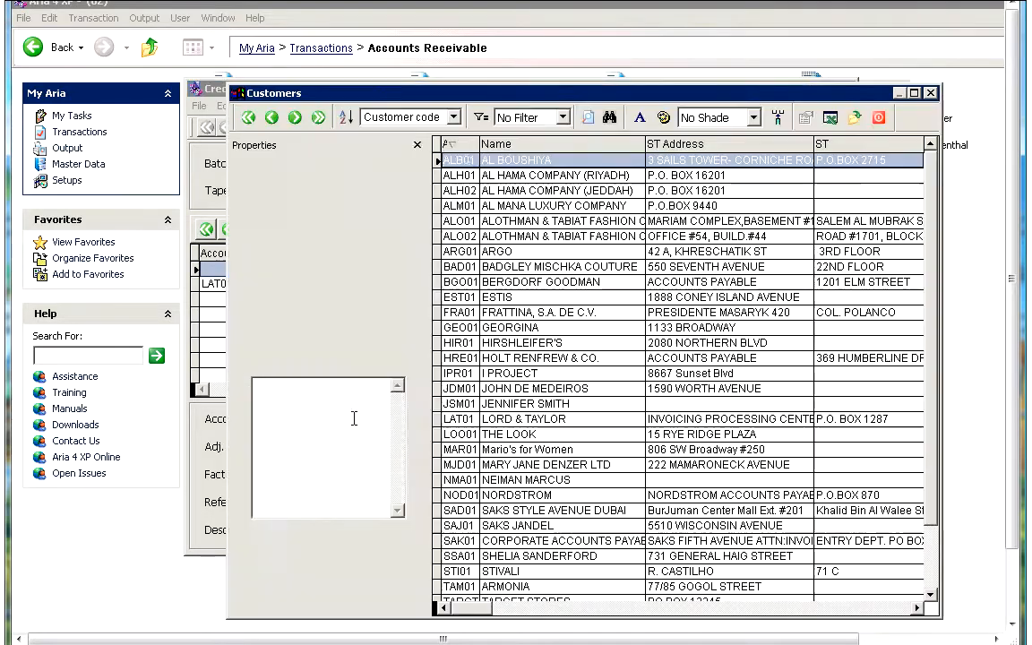
{"action": "left_click", "coordinate": [453, 419]}
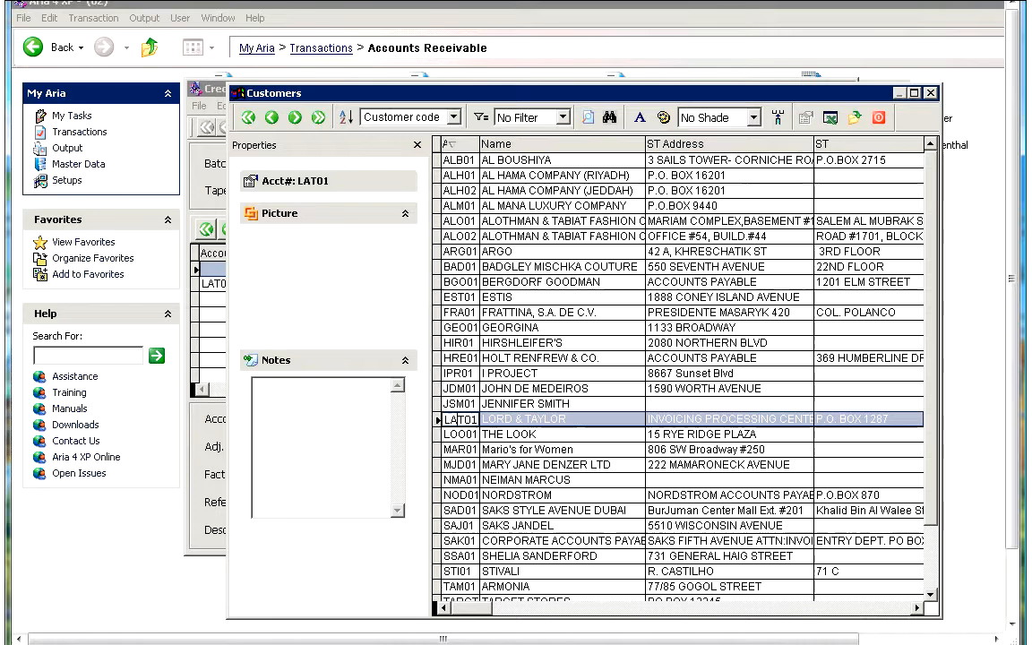
{"action": "double_click", "coordinate": [445, 419]}
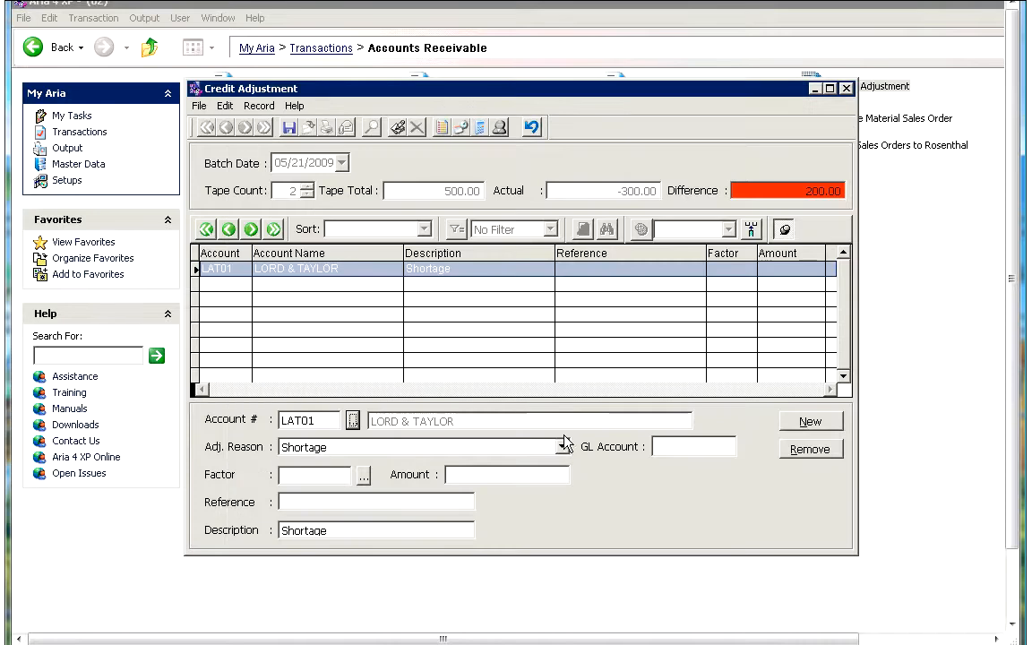
Set the second line's reason to Damaged Merchandise and its amount to 200, skipping the sales representatives chargeback.
{"action": "left_click", "coordinate": [363, 452]}
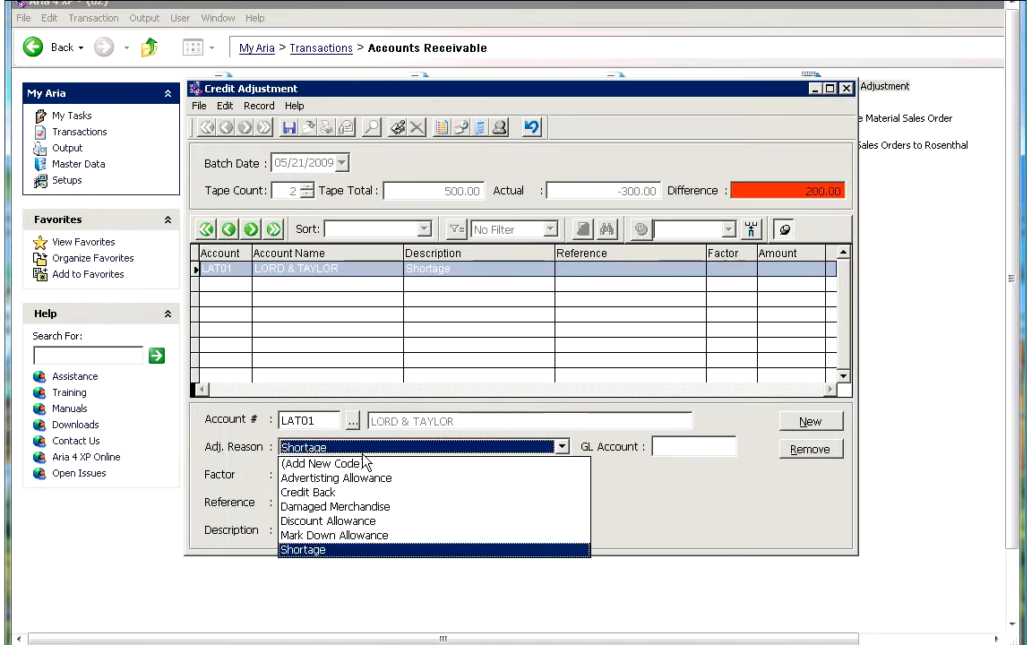
{"action": "left_click", "coordinate": [337, 504]}
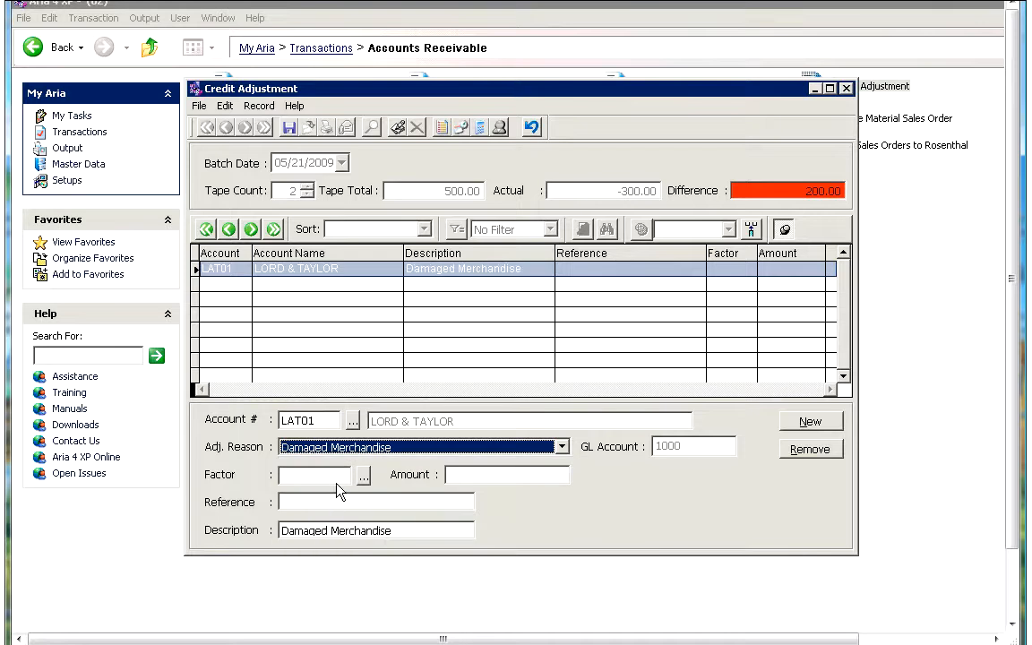
{"action": "left_click", "coordinate": [493, 475]}
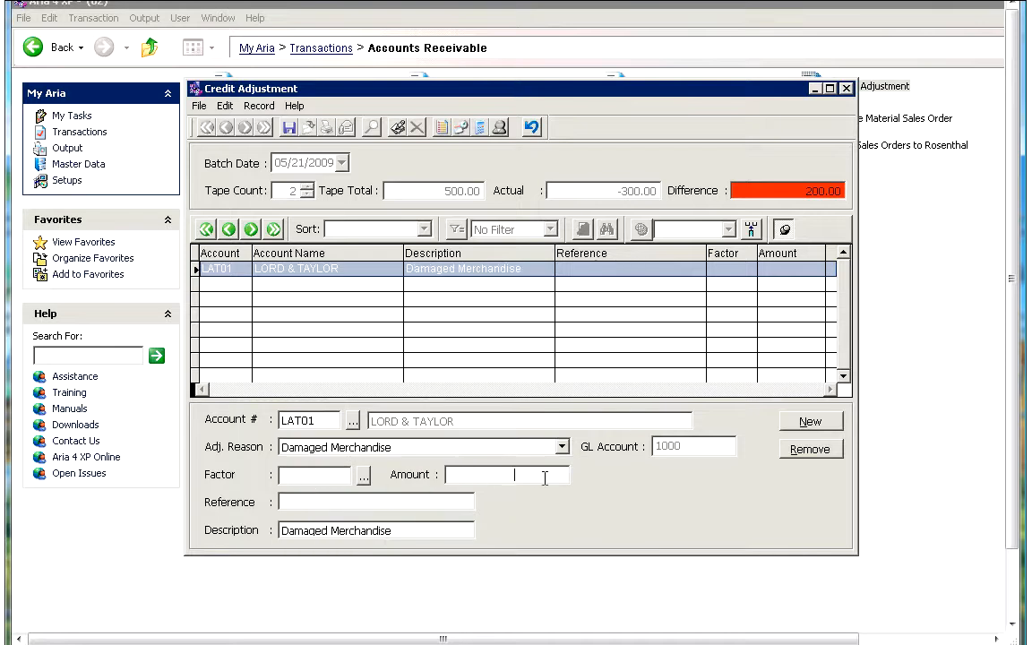
{"action": "type", "text": "200"}
{"action": "key", "text": "Tab"}
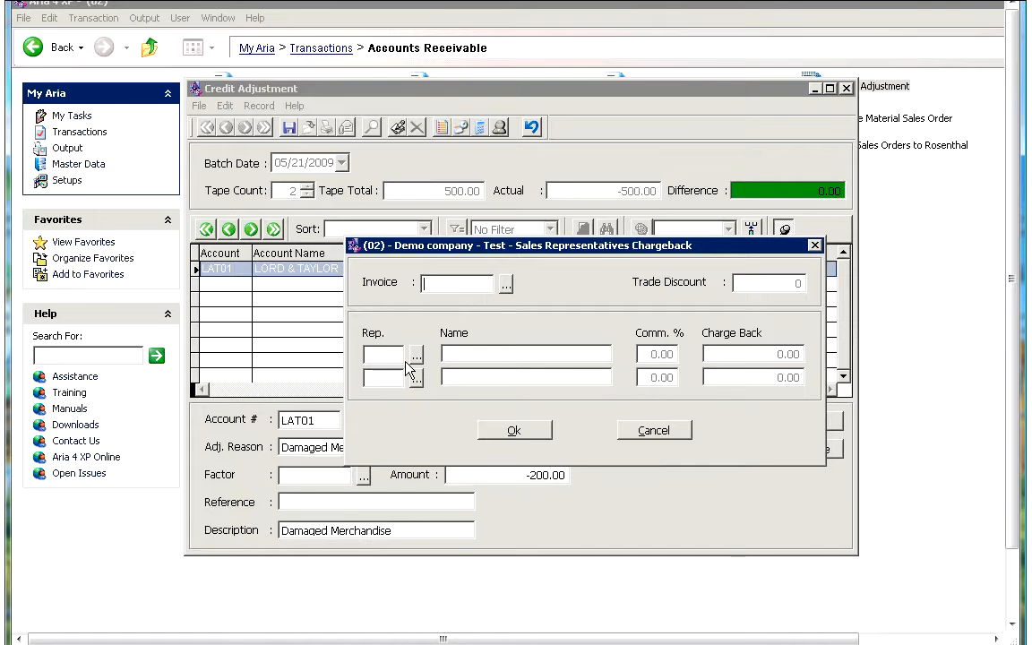
{"action": "left_click", "coordinate": [651, 431]}
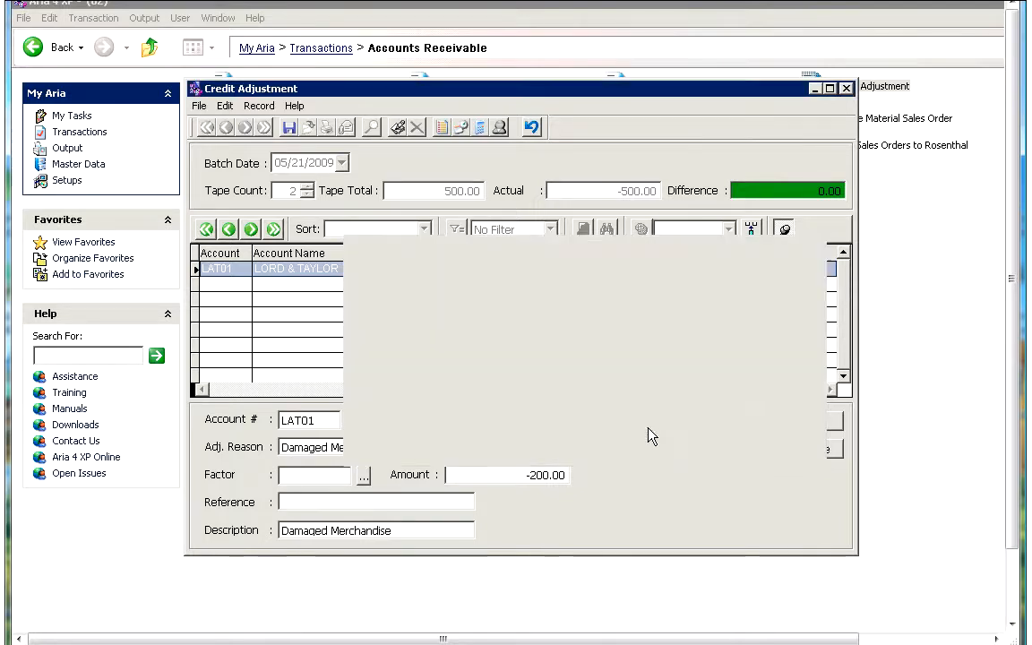
Enter "inv#" followed by the invoice number as the damaged merchandise line's reference and save the batch.
{"action": "type", "text": "inv"}
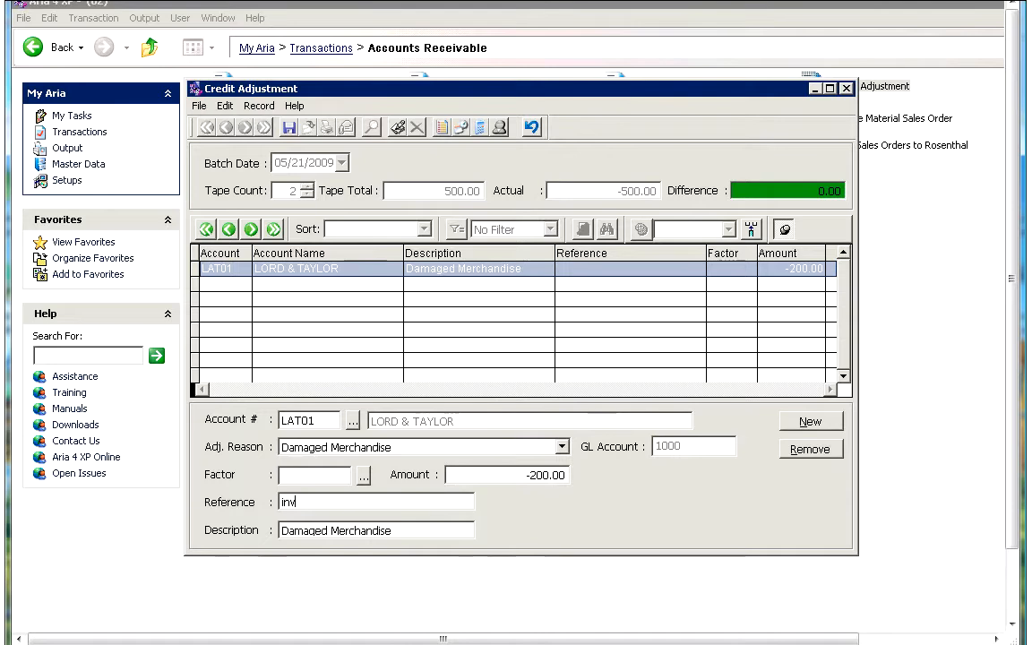
{"action": "type", "text": "# 2"}
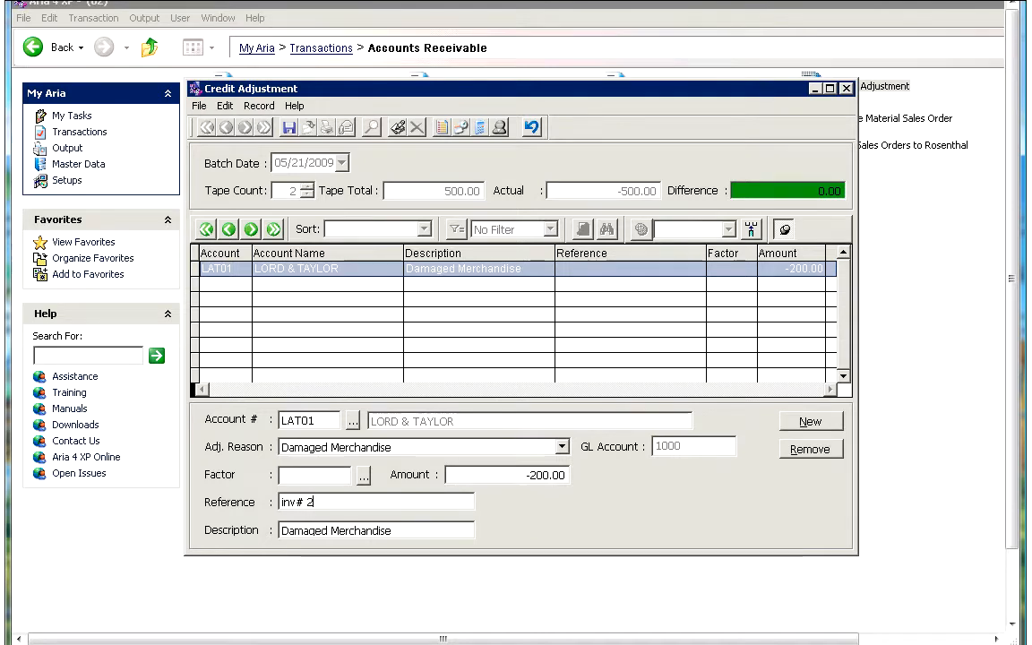
{"action": "type", "text": "344455"}
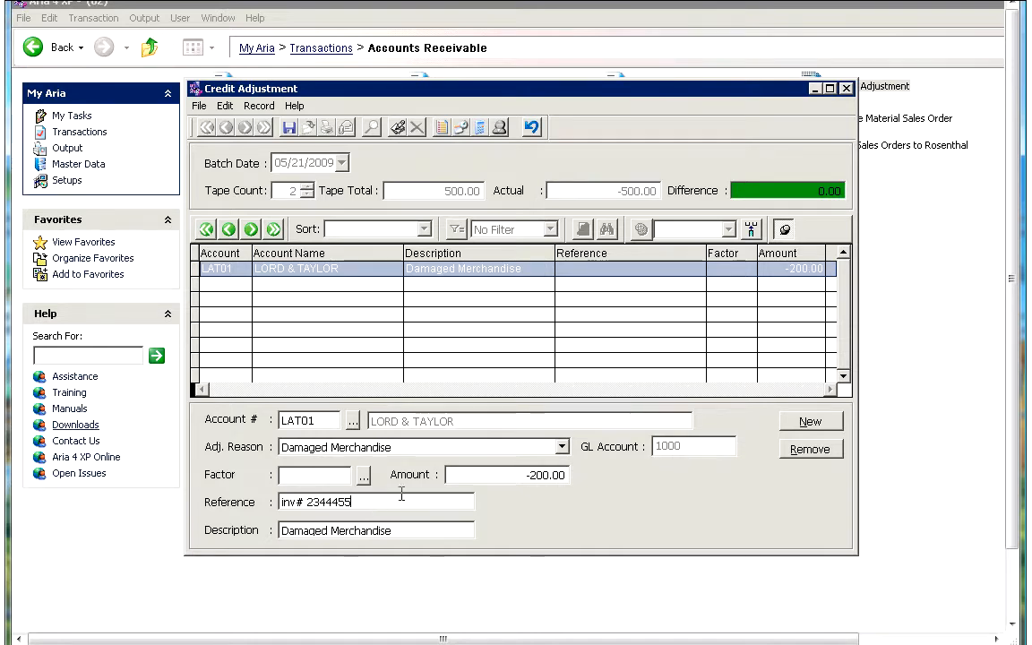
{"action": "left_click", "coordinate": [506, 313]}
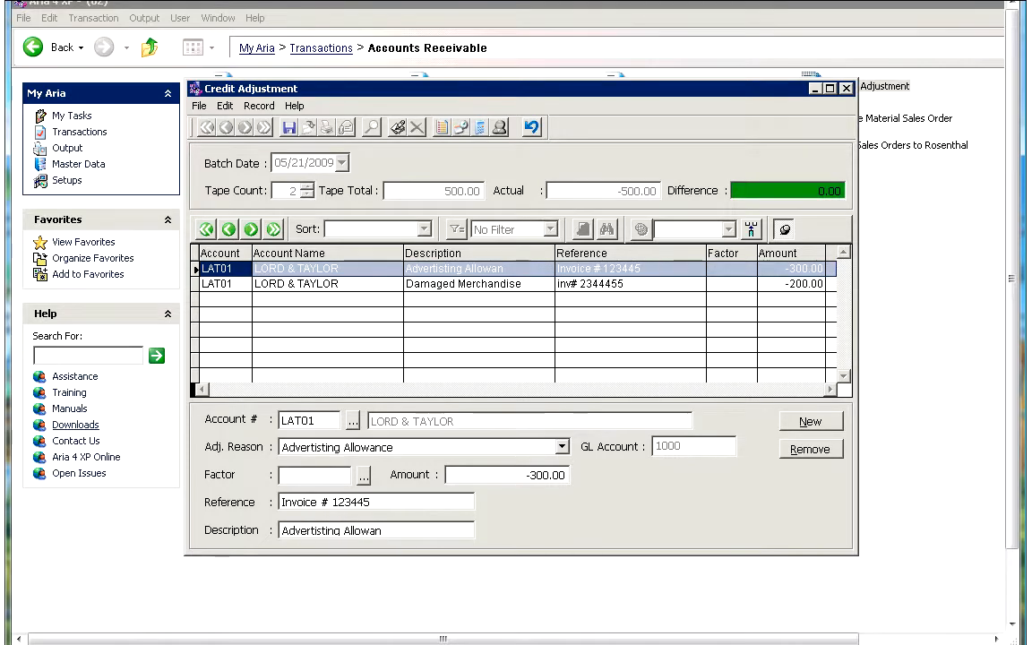
{"action": "left_click", "coordinate": [290, 135]}
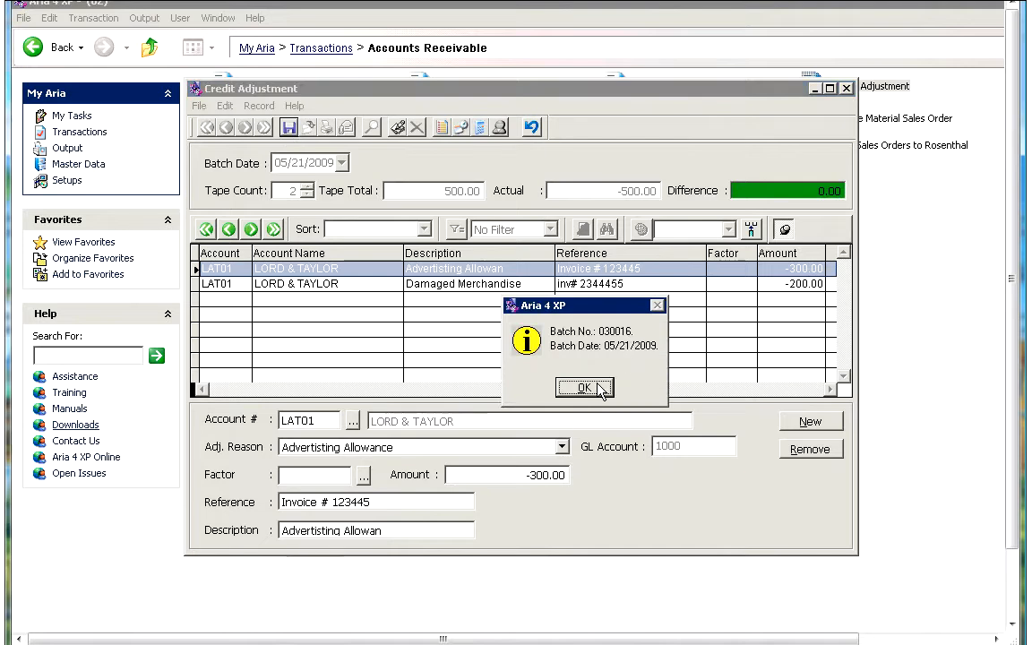
Acknowledge the saved batch's confirmation and exit the Credit Adjustment form.
{"action": "left_click", "coordinate": [584, 388]}
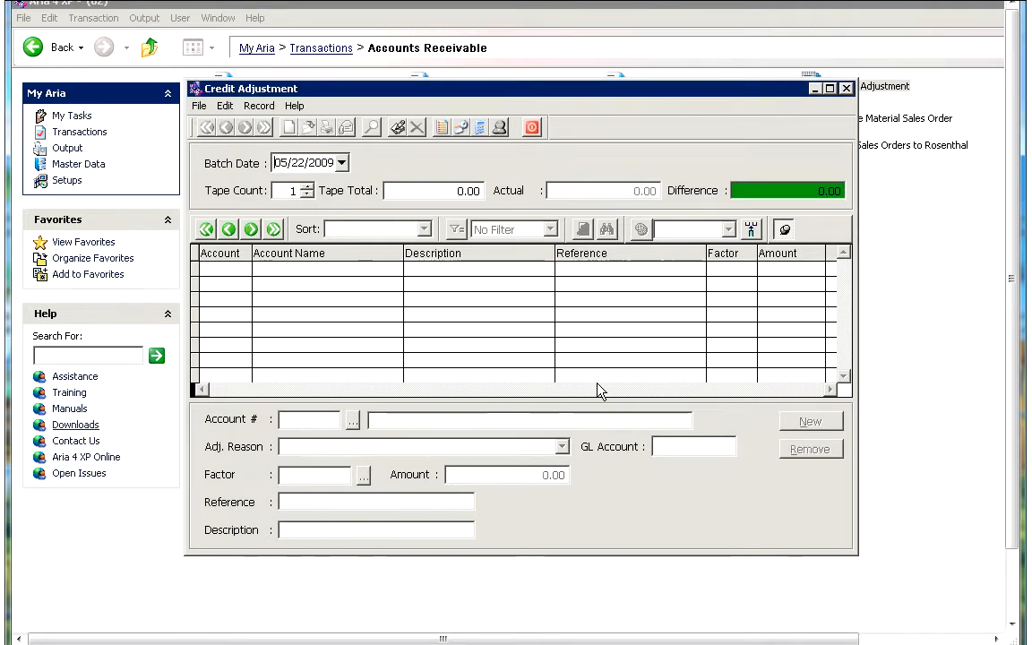
{"action": "left_click", "coordinate": [532, 129]}
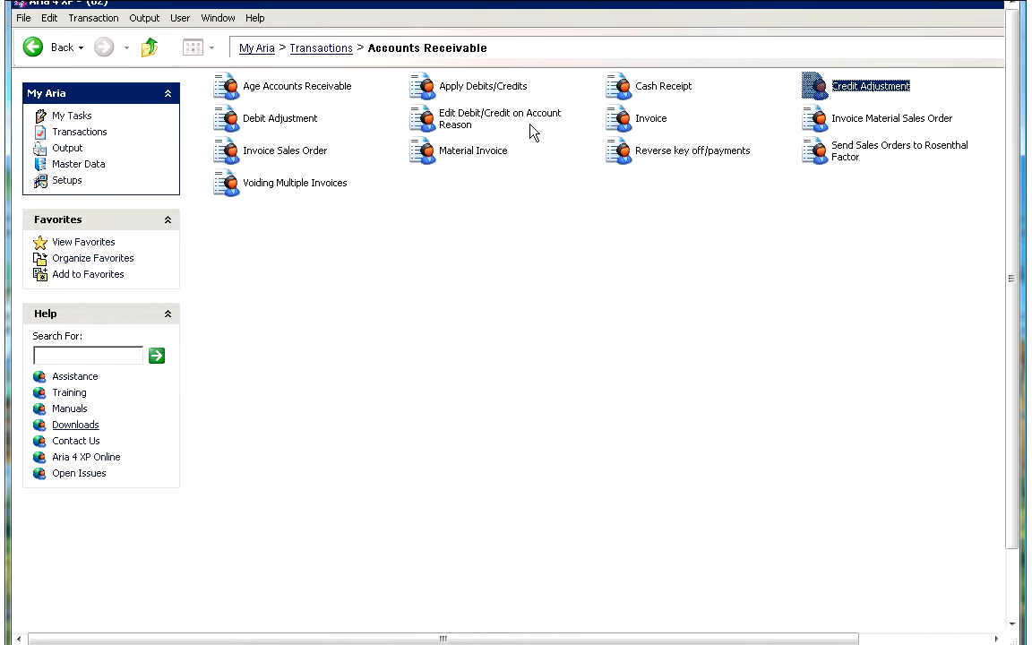
Open the Customer master data form and load the Lord & Taylor customer account.
{"action": "left_click", "coordinate": [90, 132]}
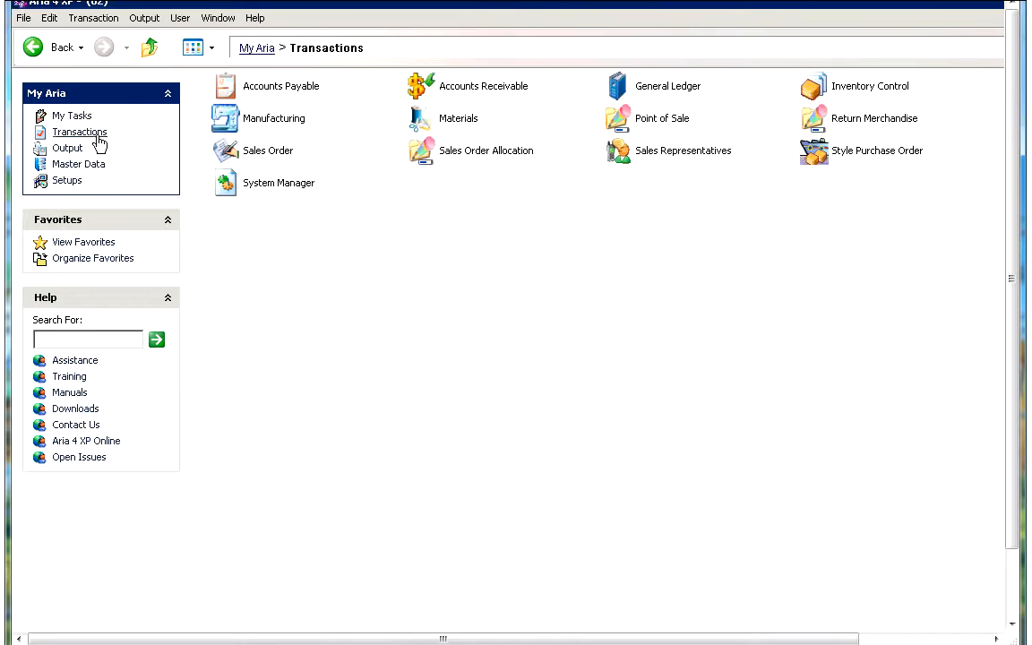
{"action": "left_click", "coordinate": [78, 164]}
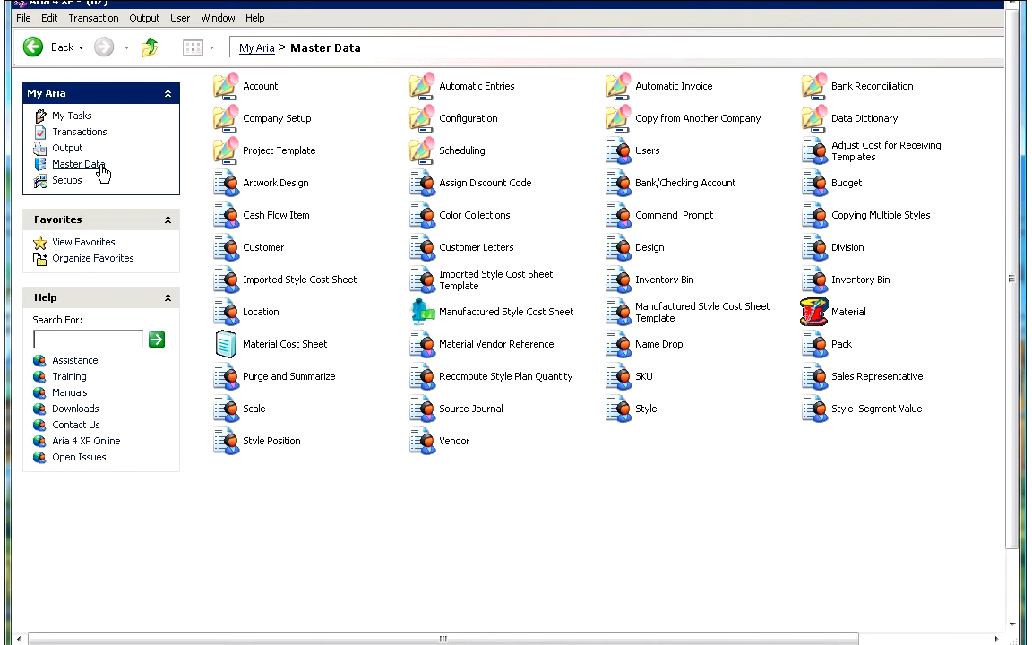
{"action": "left_click", "coordinate": [253, 247]}
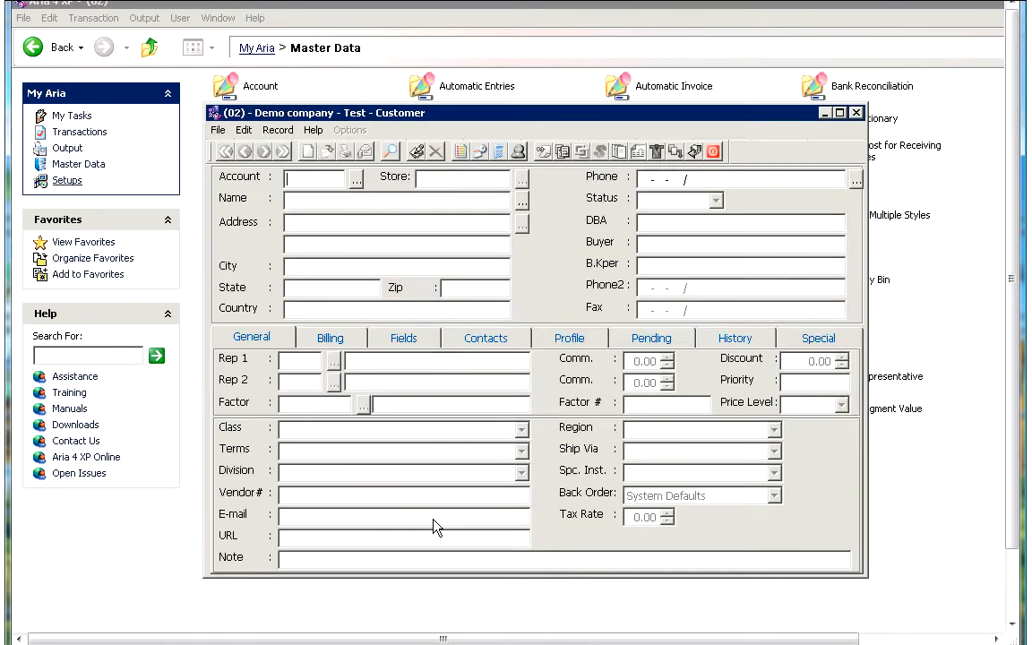
{"action": "type", "text": "LAT01"}
{"action": "key", "text": "Tab"}
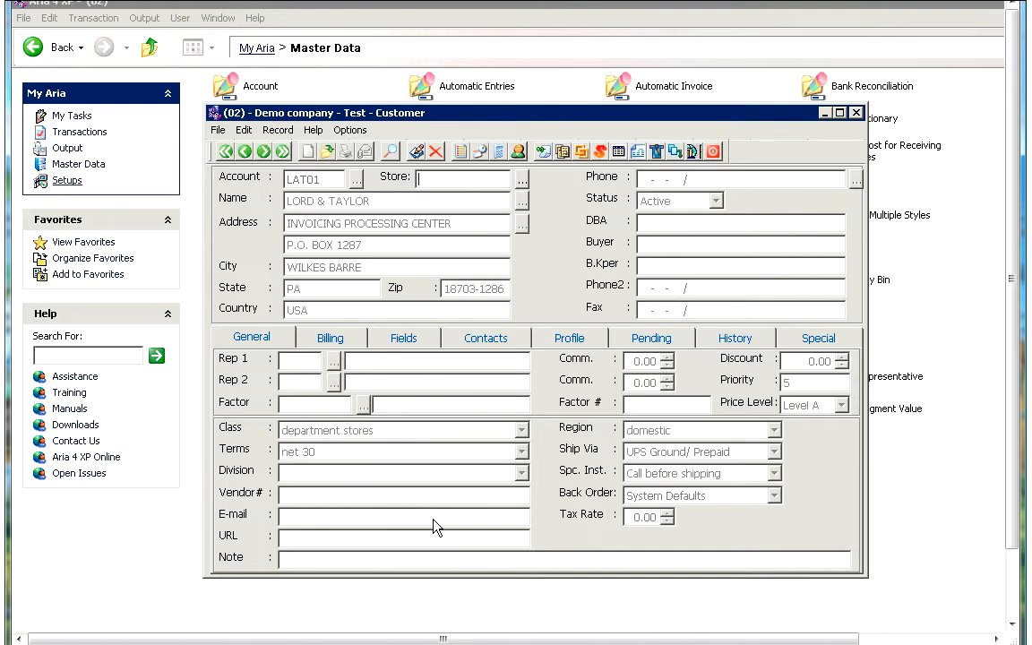
Examine both credit adjustment lines among the credits in Lord & Taylor's Customer Financial details, and close the customer record.
{"action": "left_click", "coordinate": [600, 154]}
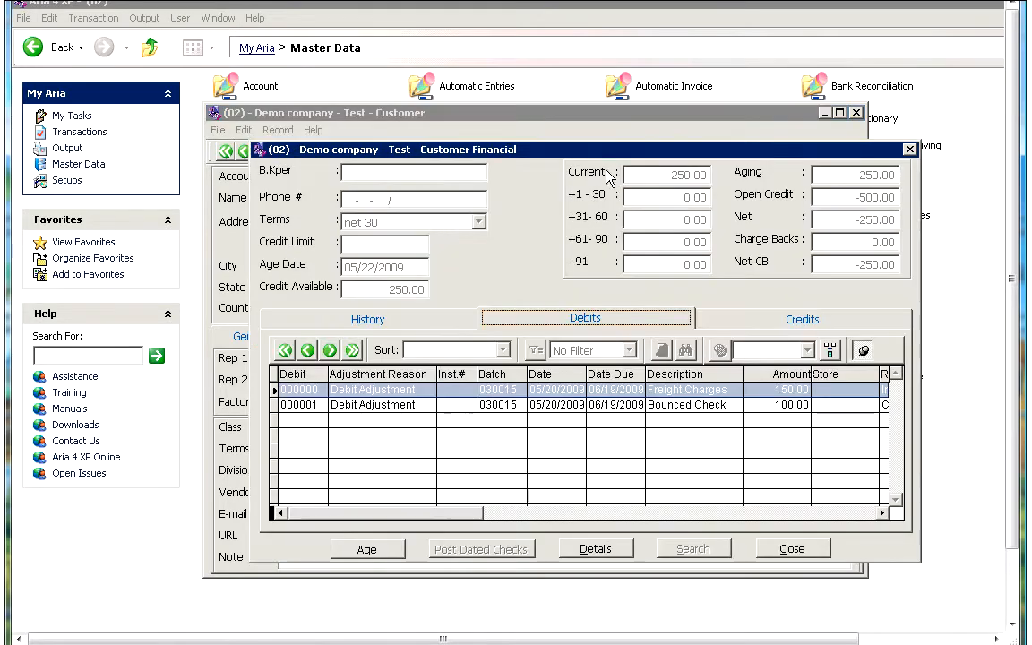
{"action": "left_click", "coordinate": [720, 327]}
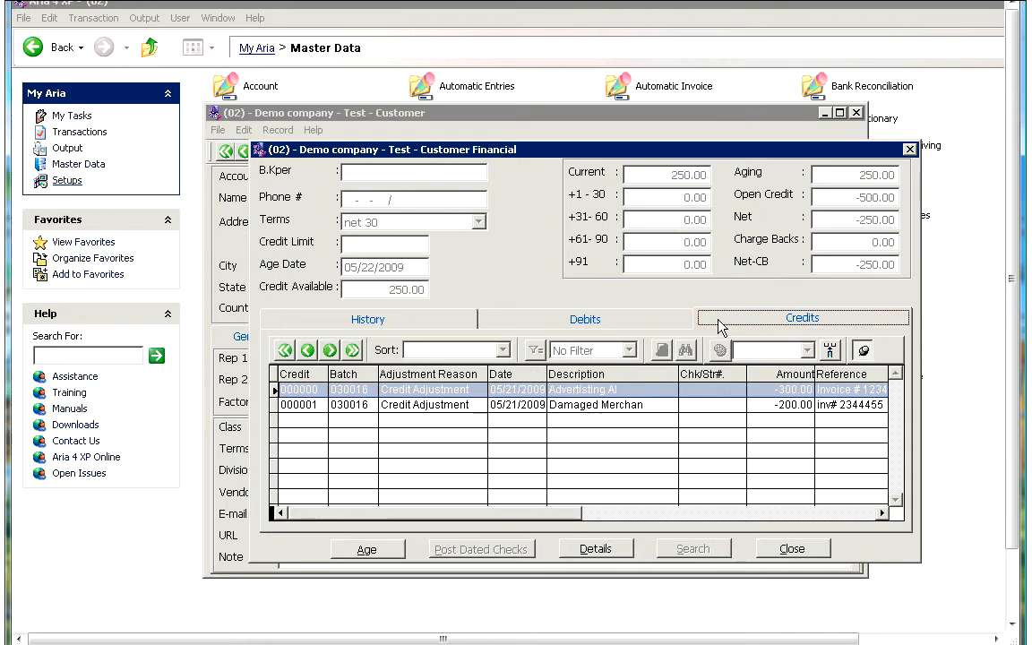
{"action": "left_click", "coordinate": [450, 405]}
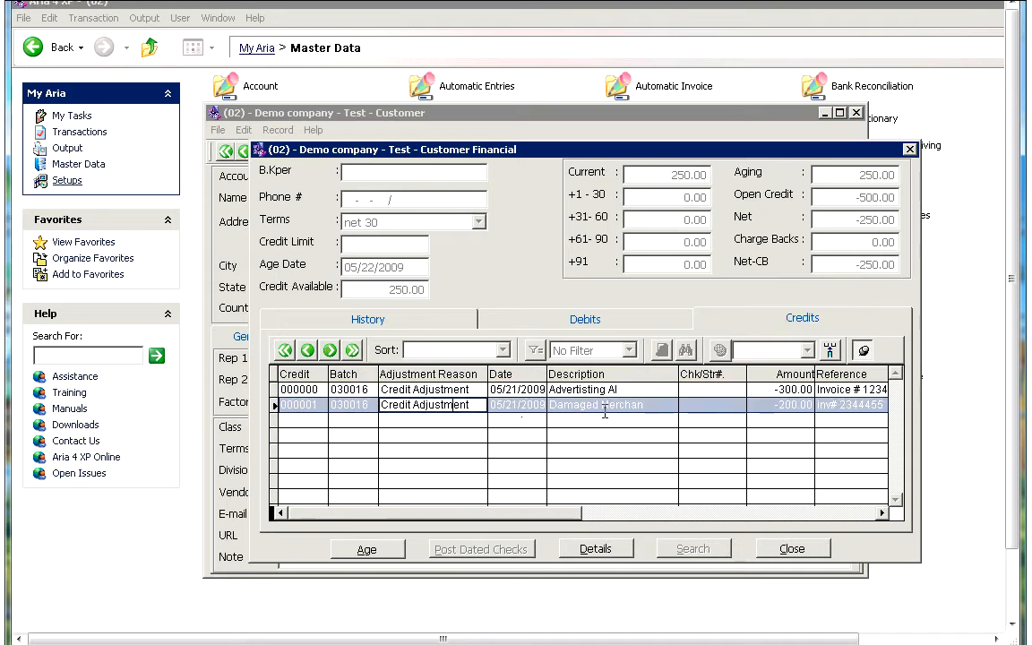
{"action": "key", "text": "Up"}
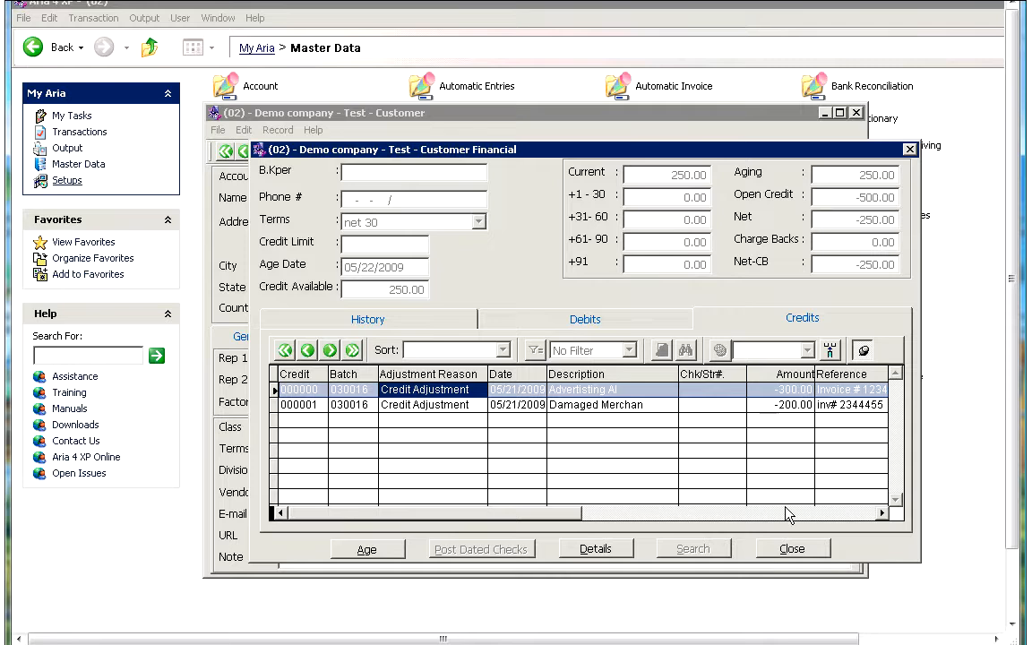
{"action": "left_click", "coordinate": [792, 546]}
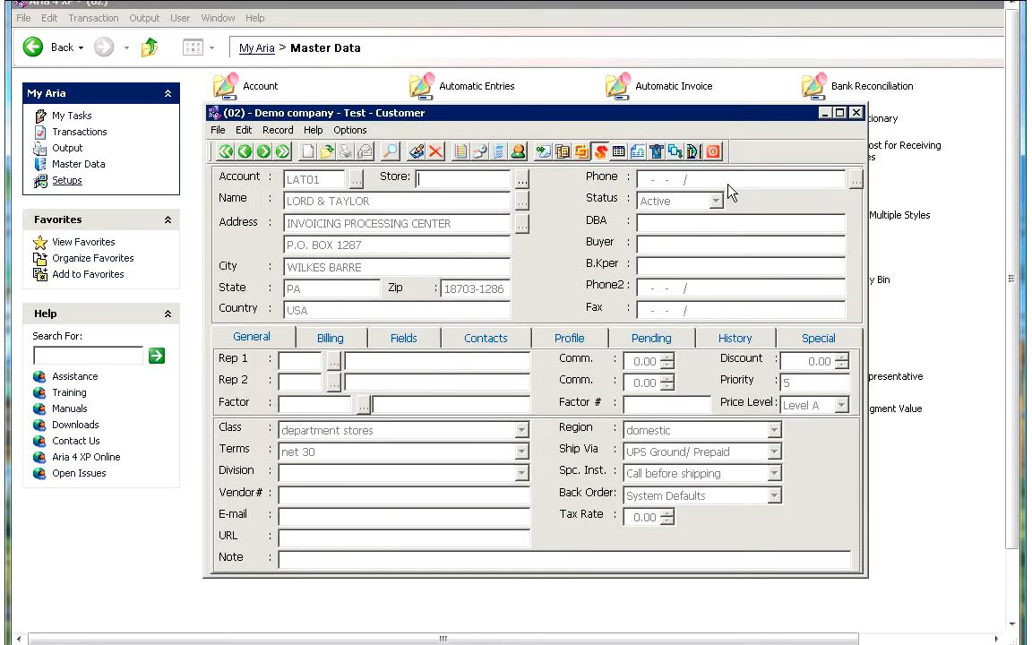
{"action": "left_click", "coordinate": [714, 152]}
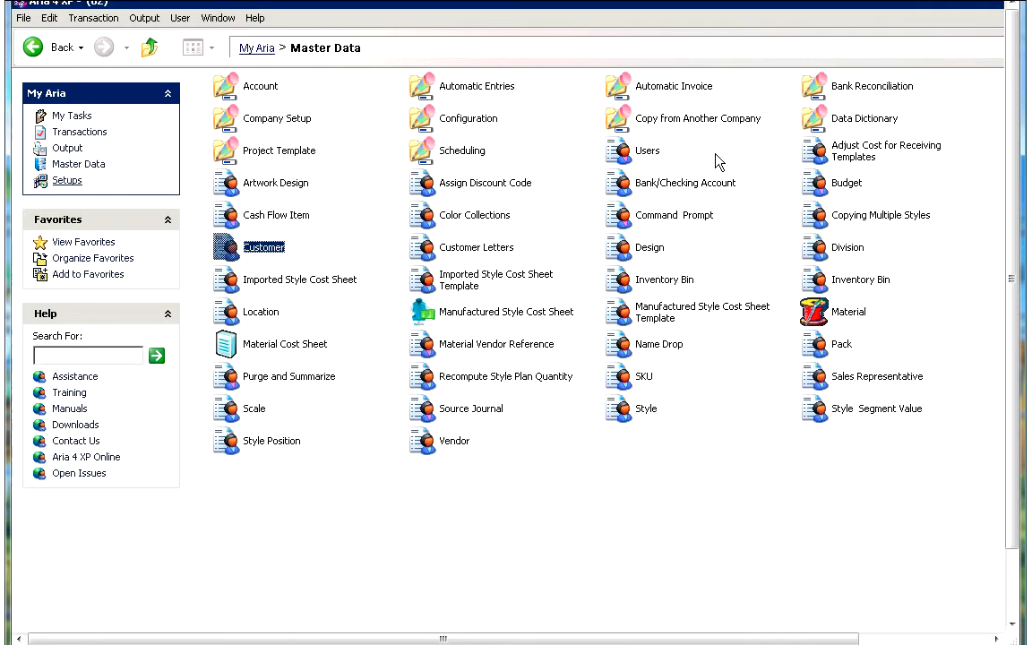